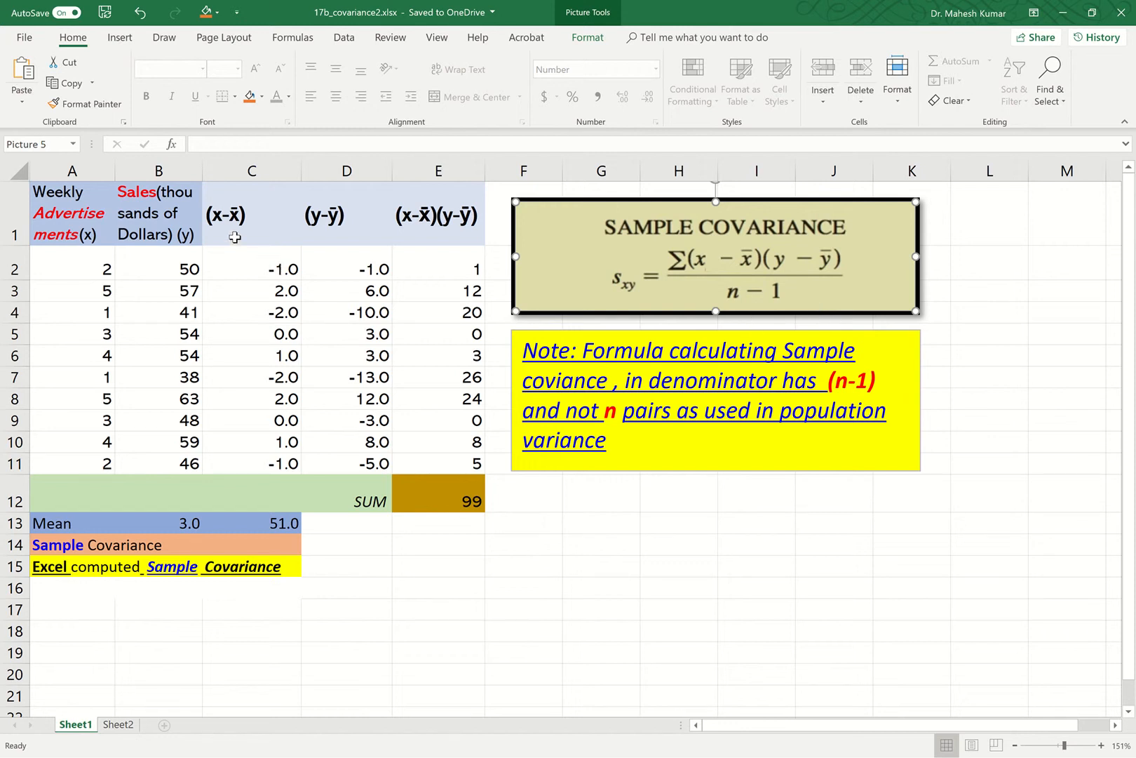
Review the deviation columns C and D, the product column E, and the sum formula in E12.
{"action": "left_click", "coordinate": [252, 169]}
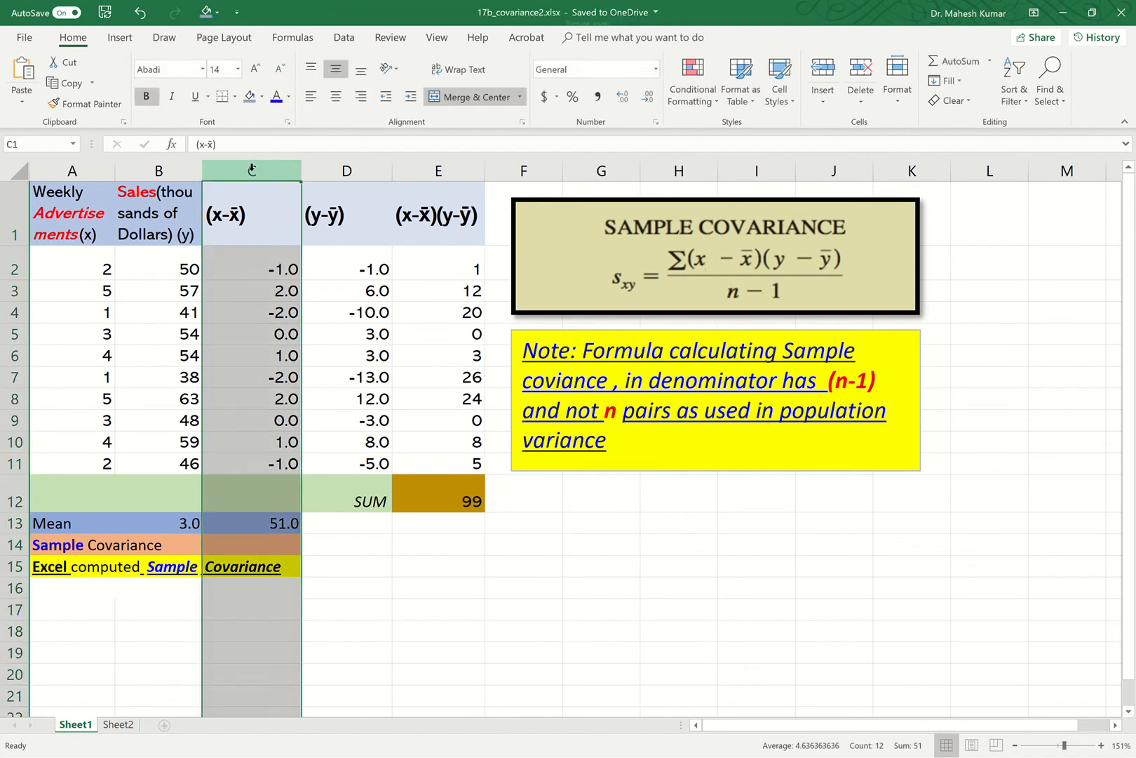
{"action": "left_click", "coordinate": [337, 168]}
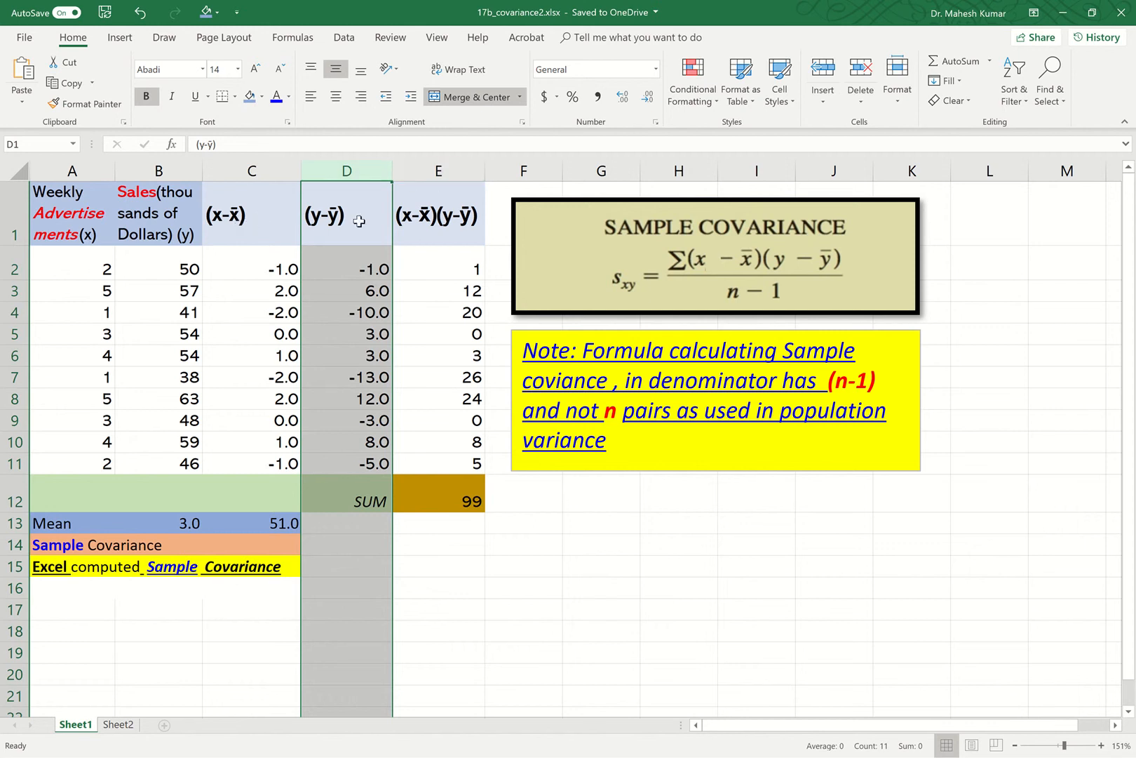
{"action": "left_click", "coordinate": [438, 172]}
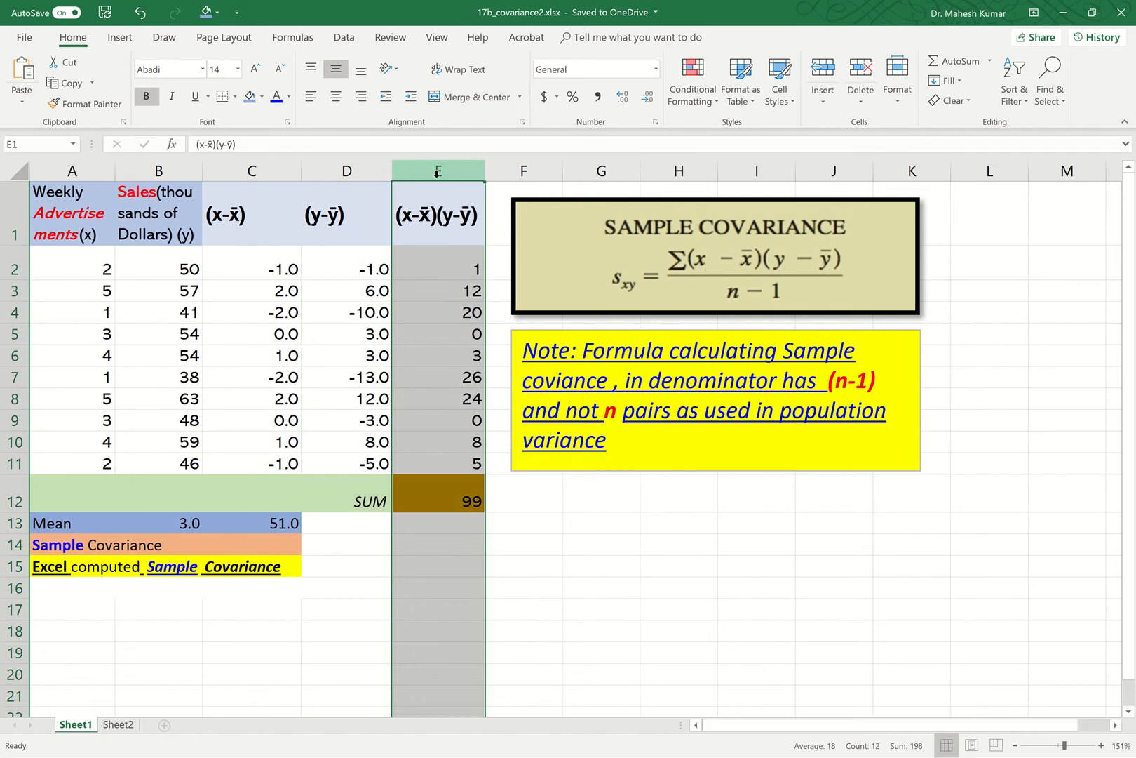
{"action": "left_click", "coordinate": [418, 498]}
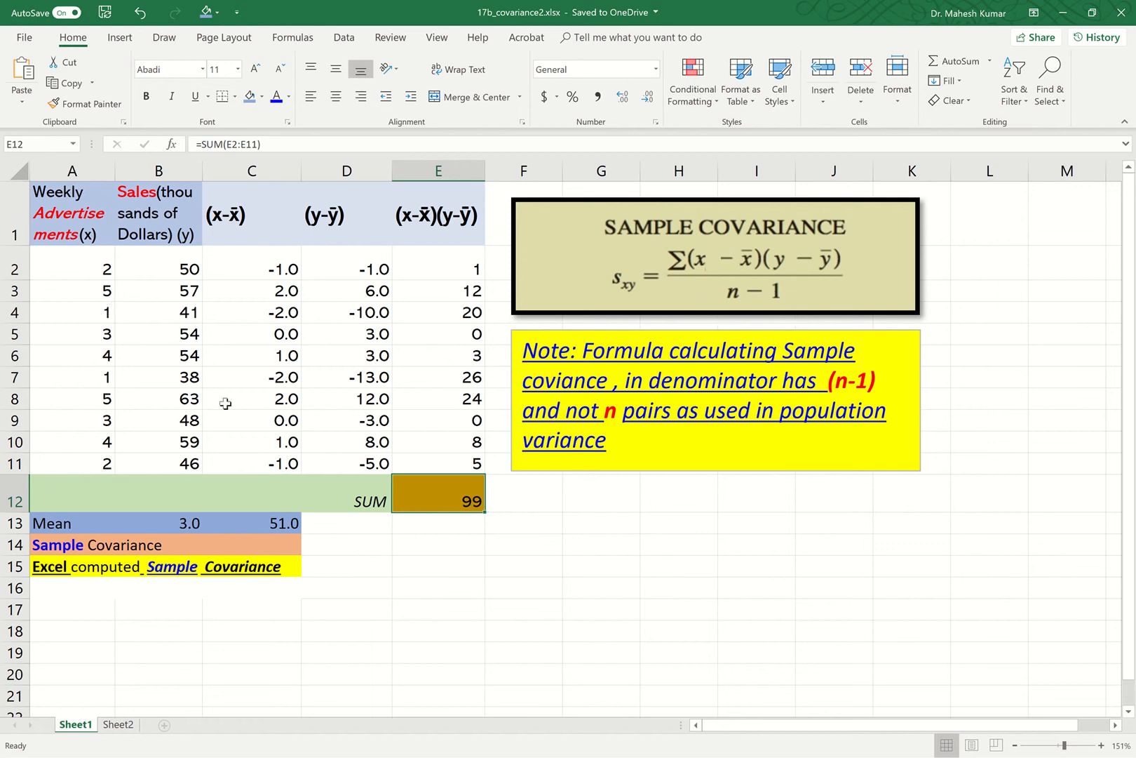
Calculate the sample covariance in D14 with the formula =E12/9.
{"action": "double_click", "coordinate": [339, 546]}
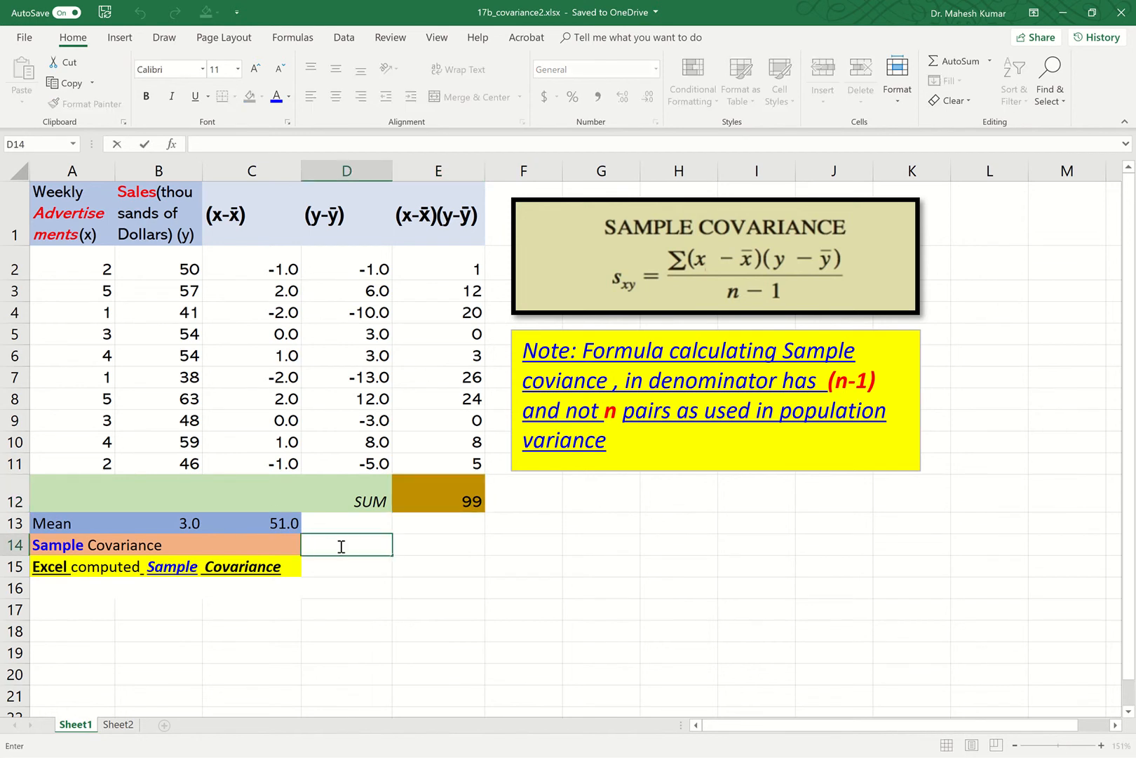
{"action": "type", "text": "="}
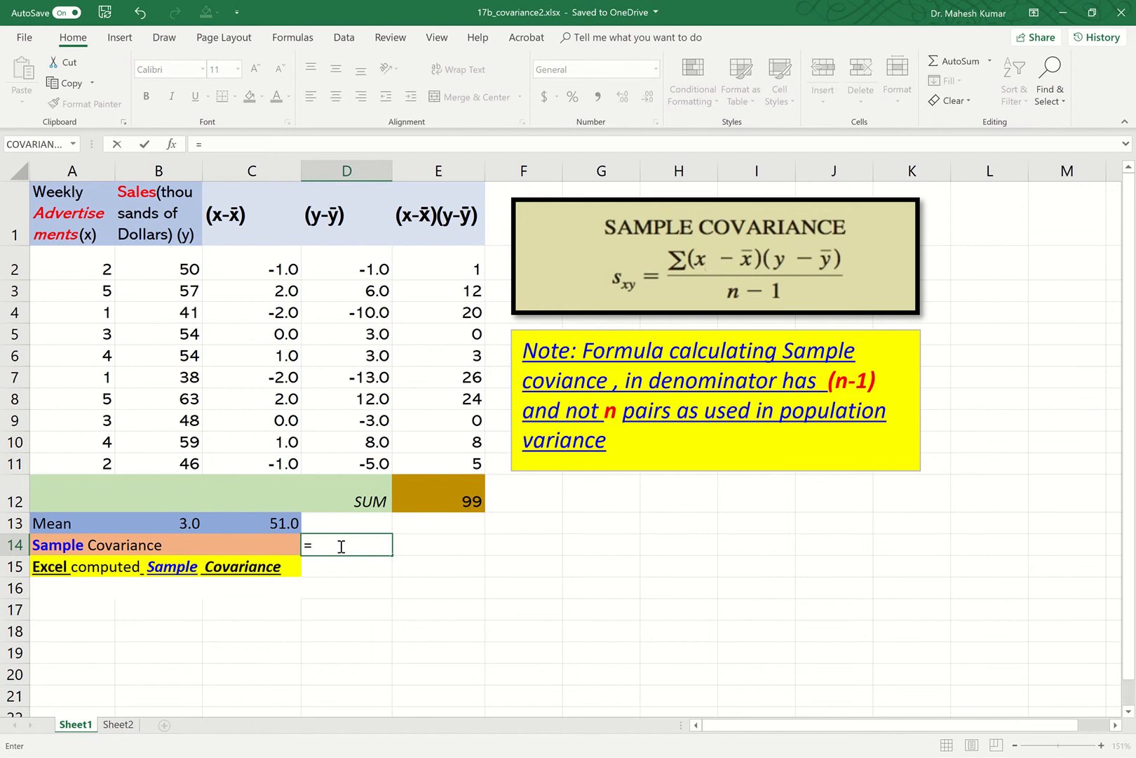
{"action": "left_click", "coordinate": [447, 498]}
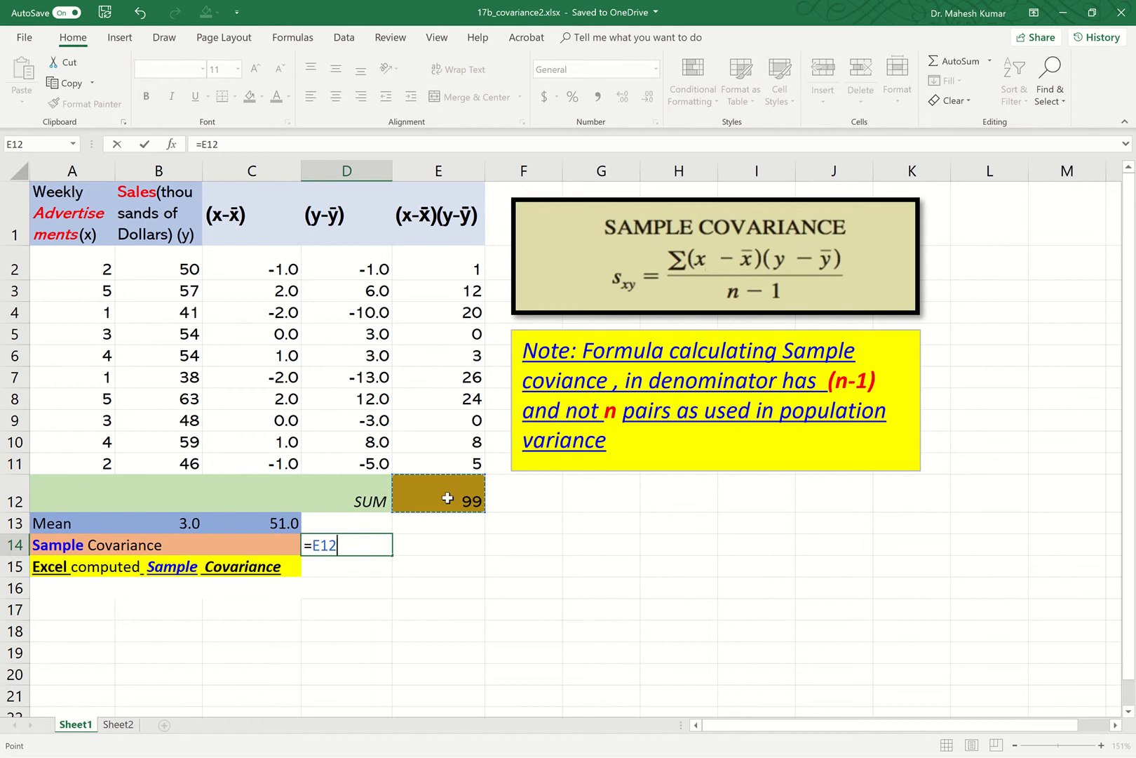
{"action": "type", "text": "/9"}
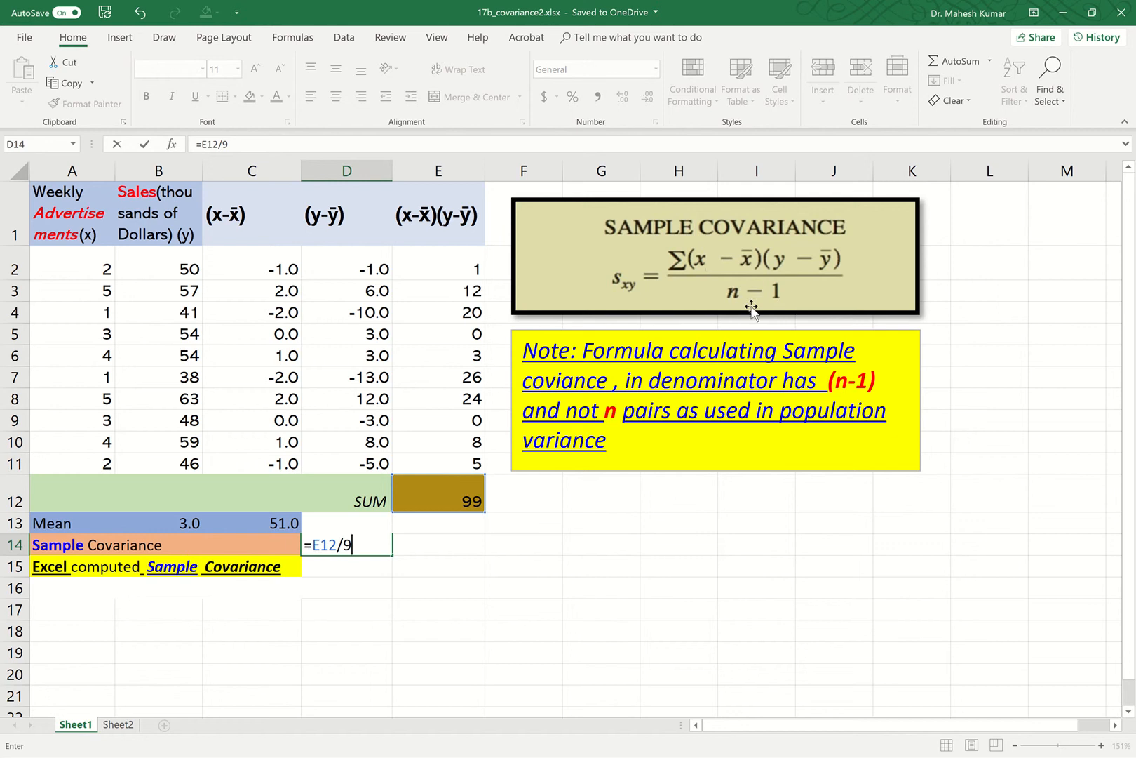
{"action": "left_click", "coordinate": [144, 144]}
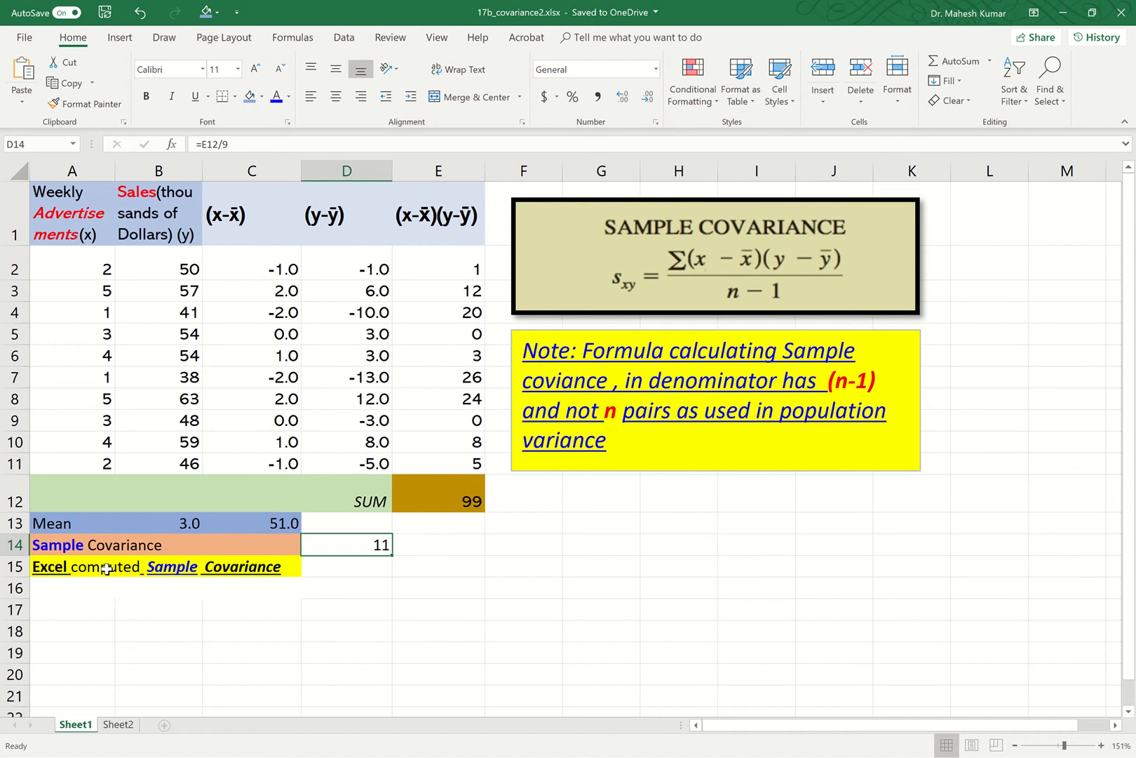
Start a formula in D15, search the functions for "covariance" and insert COVARIANCE.S.
{"action": "double_click", "coordinate": [312, 568]}
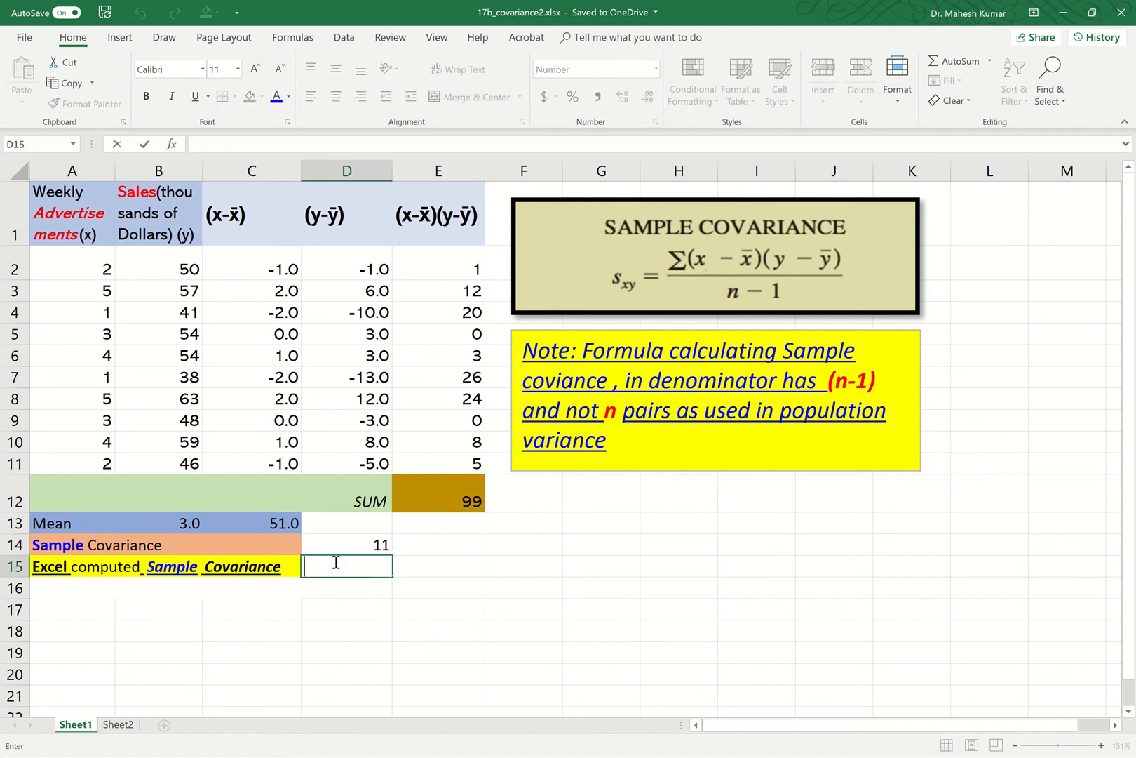
{"action": "type", "text": "="}
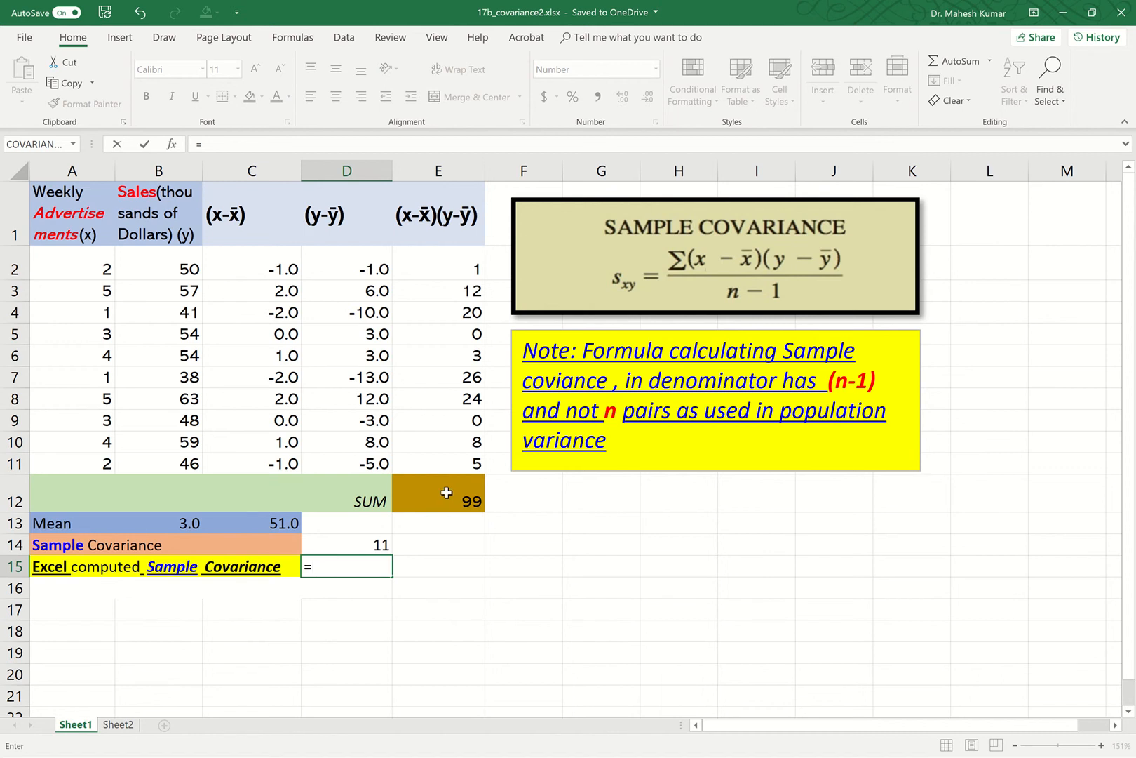
{"action": "left_click", "coordinate": [287, 40]}
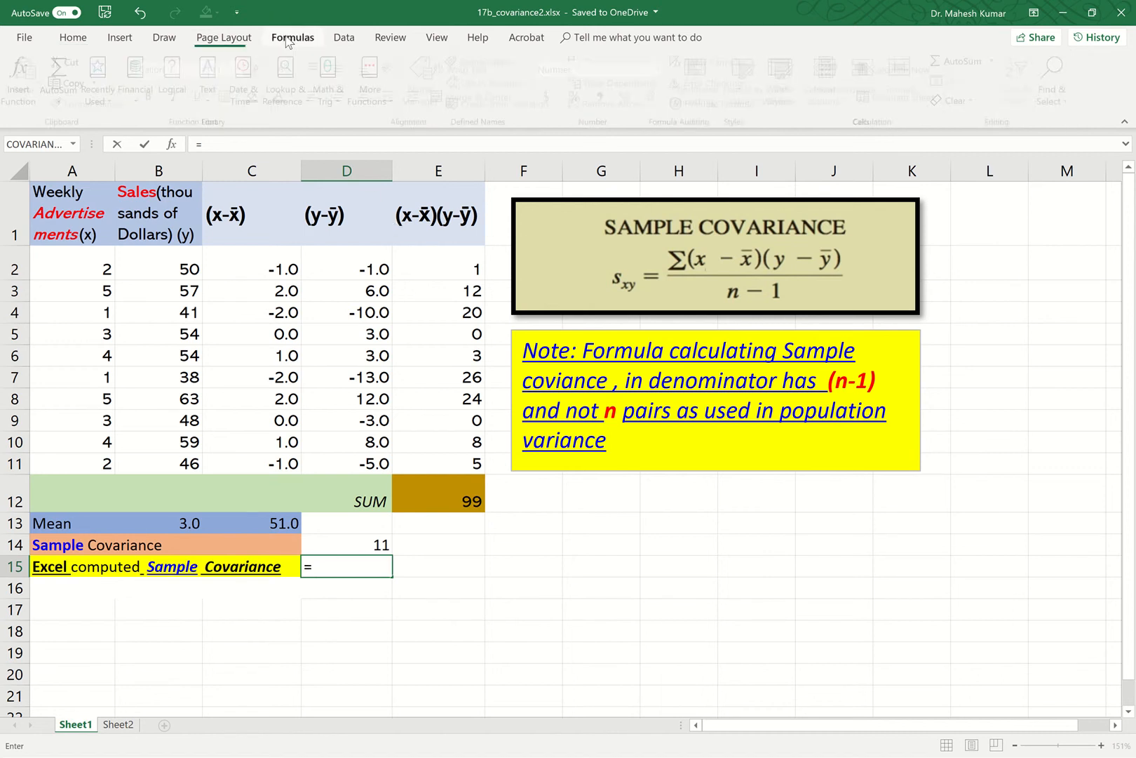
{"action": "left_click", "coordinate": [394, 105]}
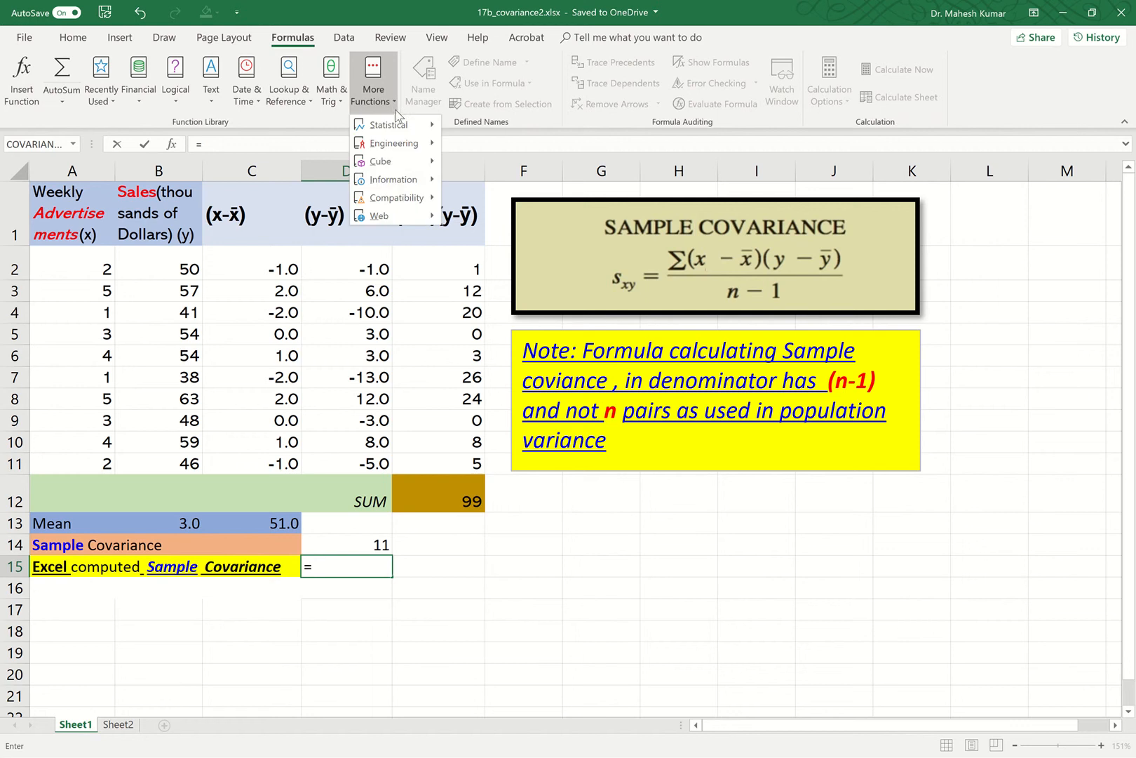
{"action": "mouse_move", "coordinate": [390, 124]}
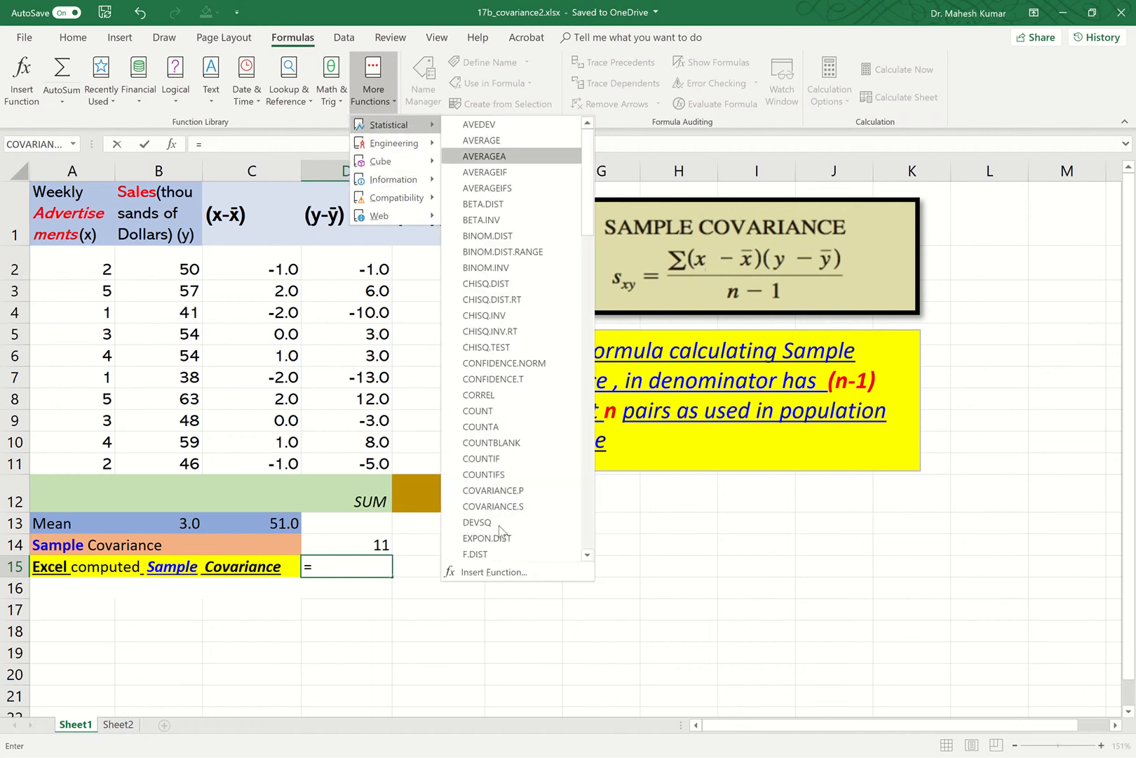
{"action": "left_click", "coordinate": [485, 571]}
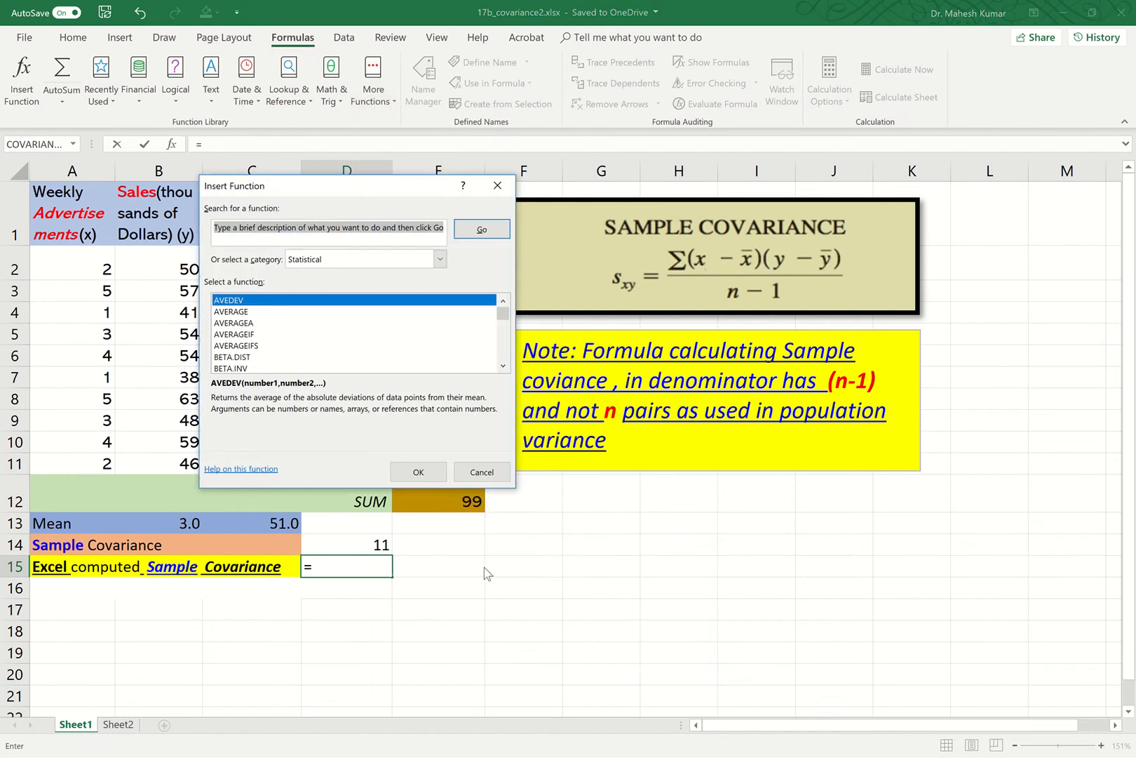
{"action": "type", "text": "covariance"}
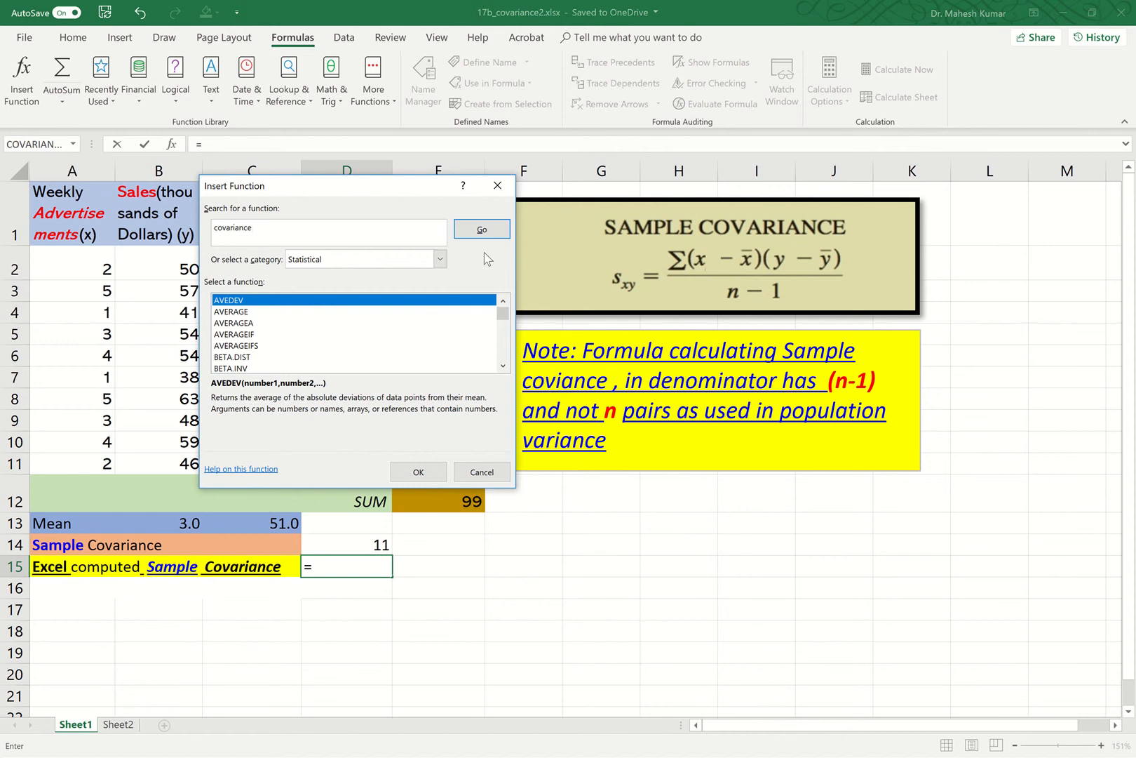
{"action": "left_click", "coordinate": [483, 232]}
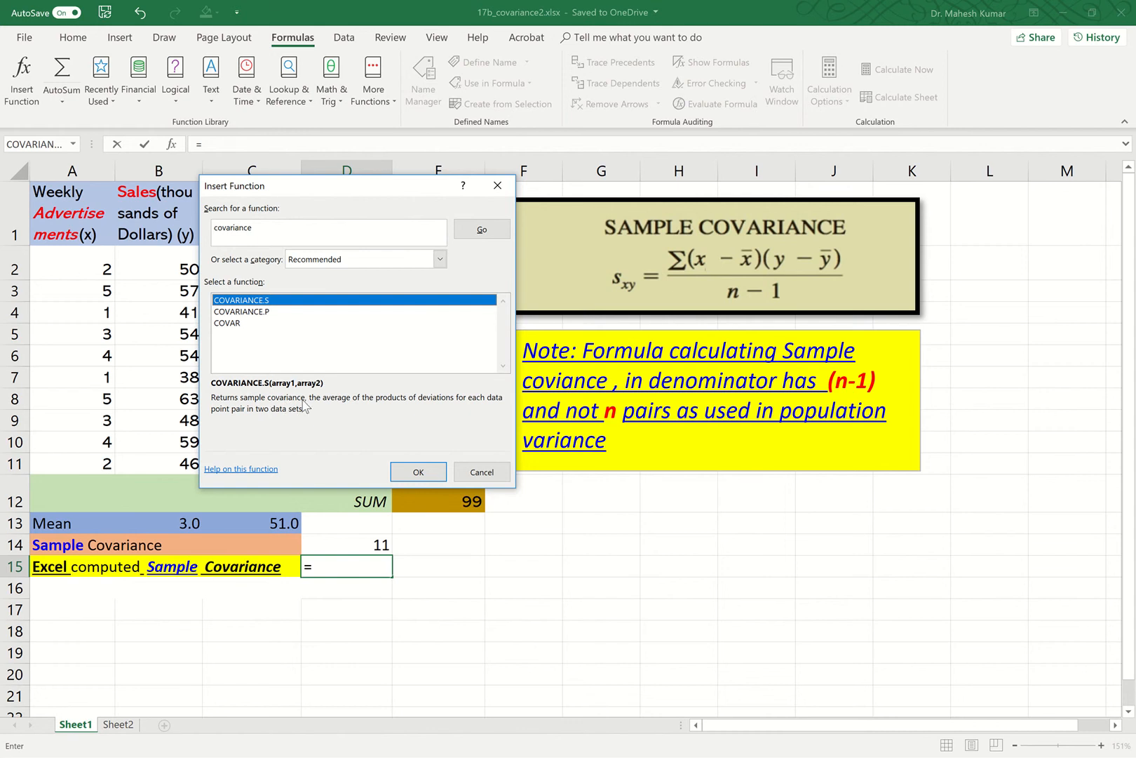
{"action": "left_click", "coordinate": [416, 475]}
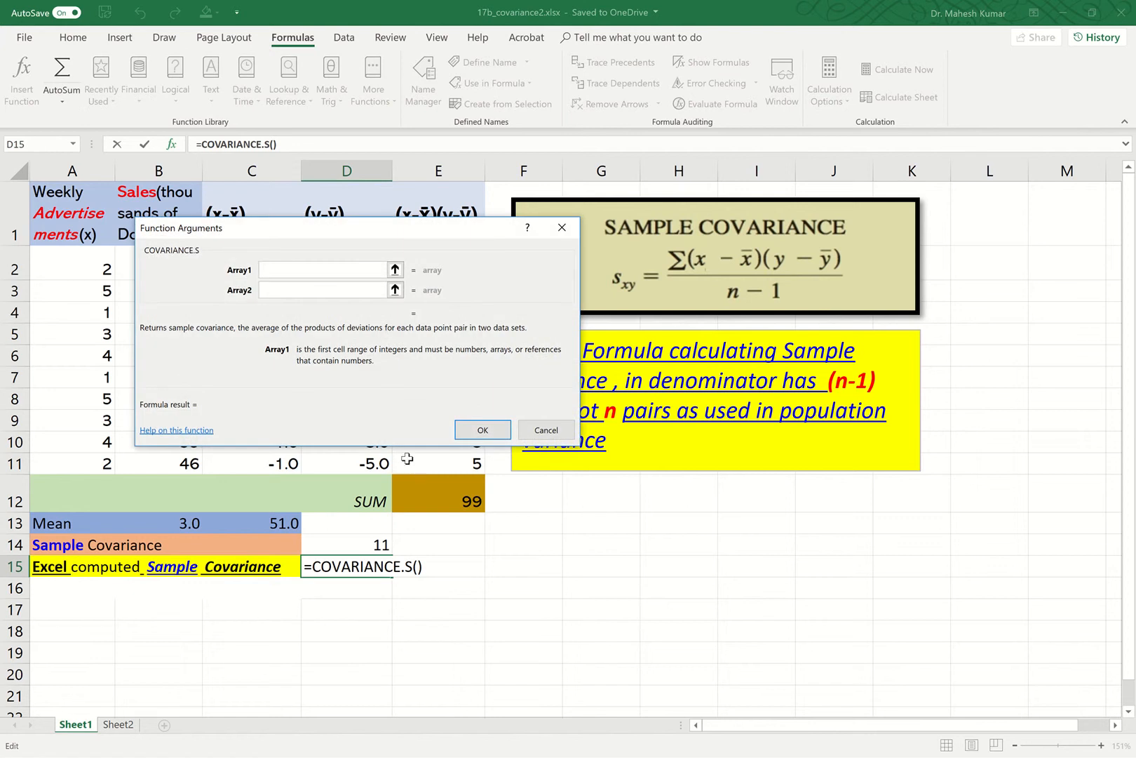
Set the COVARIANCE.S arguments to A2:A11 for Array1 and B2:B11 for Array2, and confirm the formula.
{"action": "left_click_drag", "start_coordinate": [421, 227], "coordinate": [497, 206]}
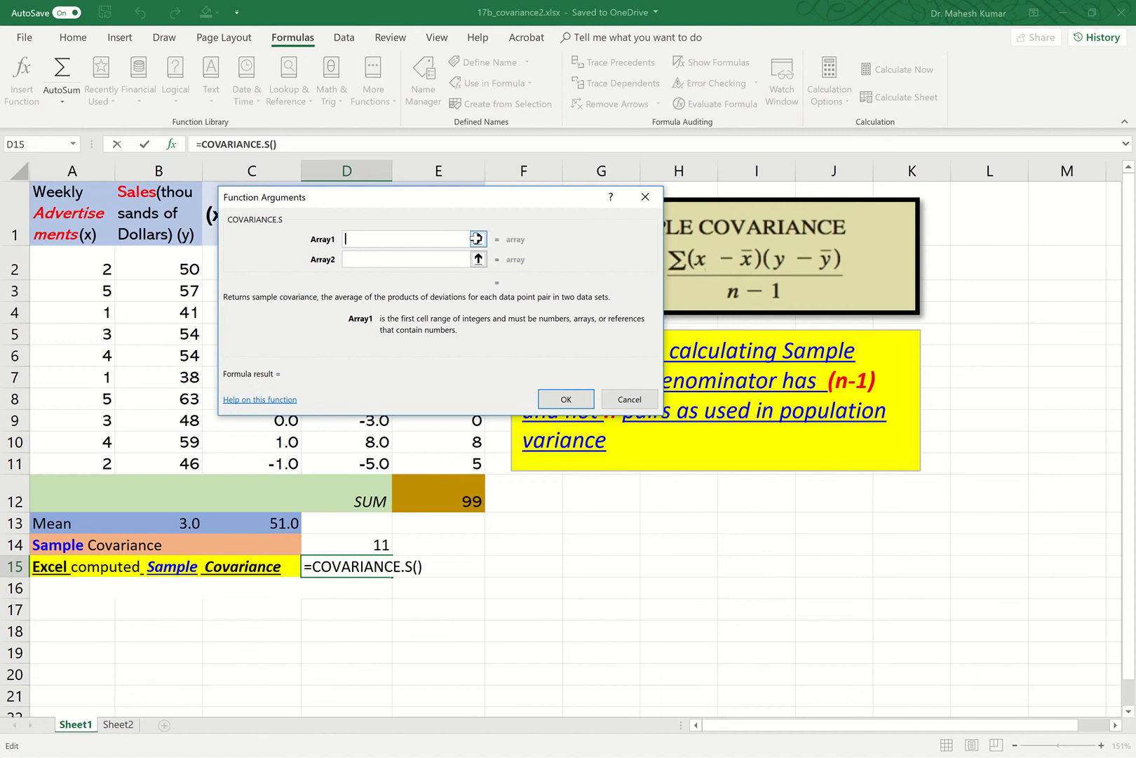
{"action": "left_click", "coordinate": [479, 240]}
{"action": "left_click_drag", "start_coordinate": [103, 261], "coordinate": [83, 461]}
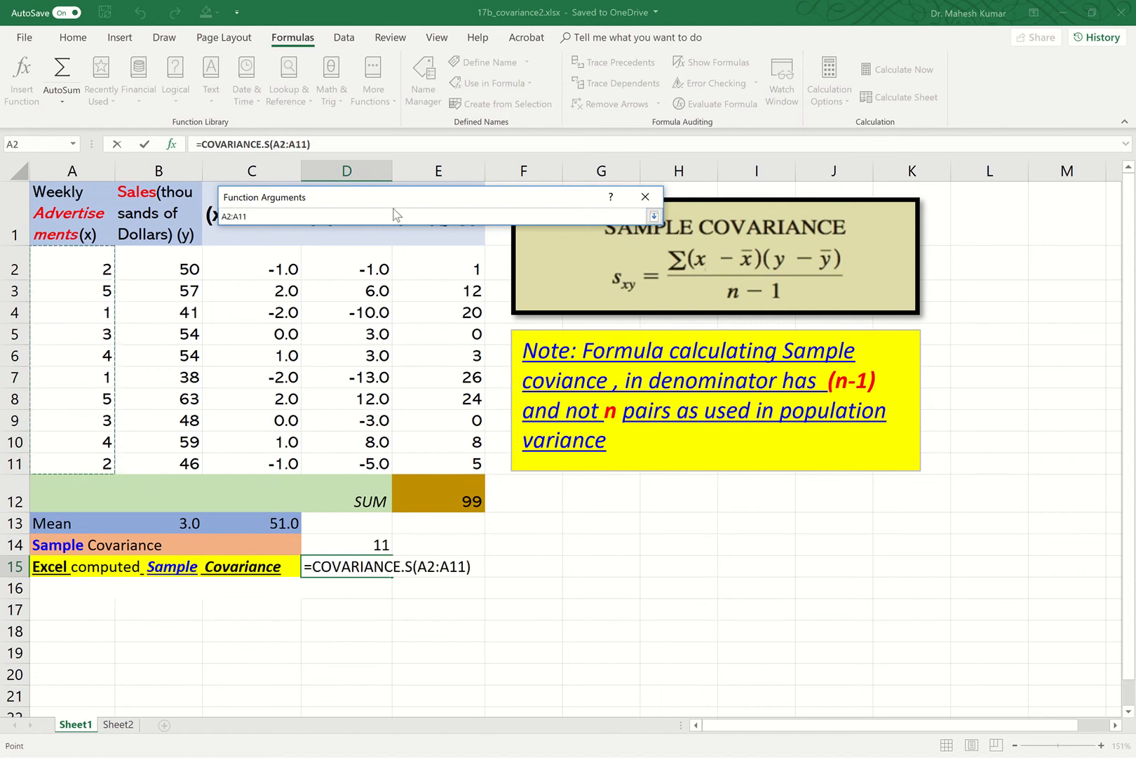
{"action": "left_click", "coordinate": [656, 217]}
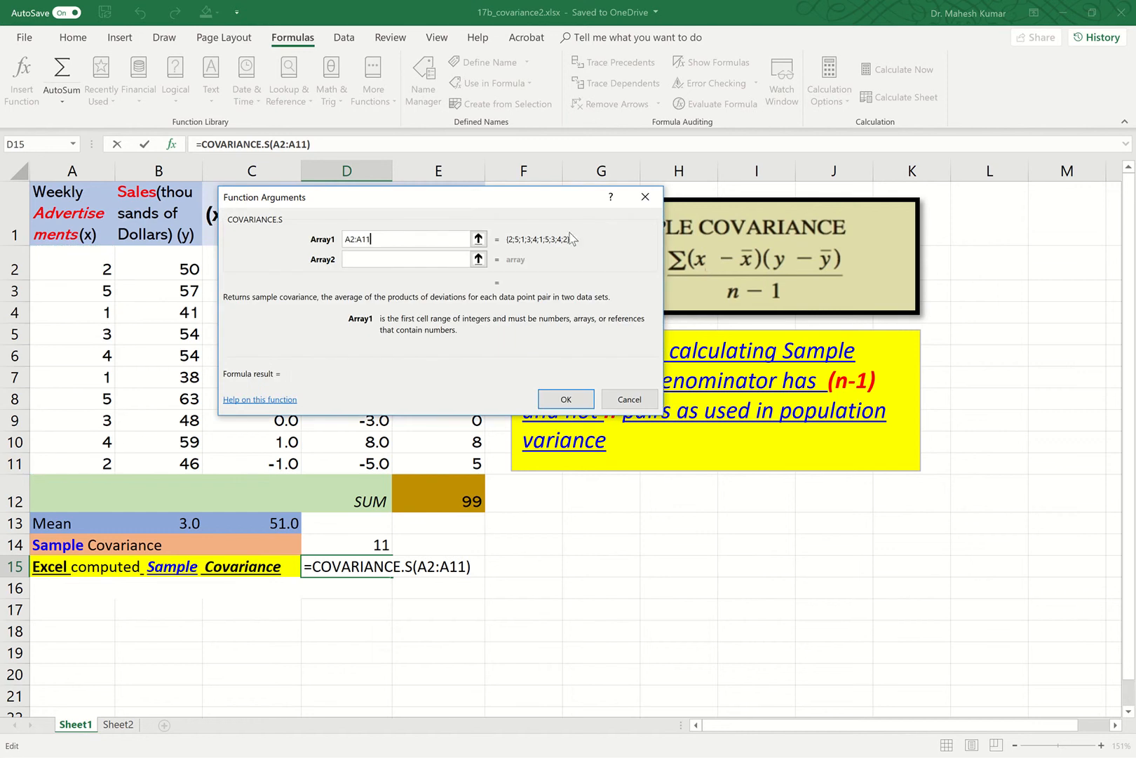
{"action": "left_click", "coordinate": [478, 259]}
{"action": "left_click_drag", "start_coordinate": [177, 272], "coordinate": [156, 470]}
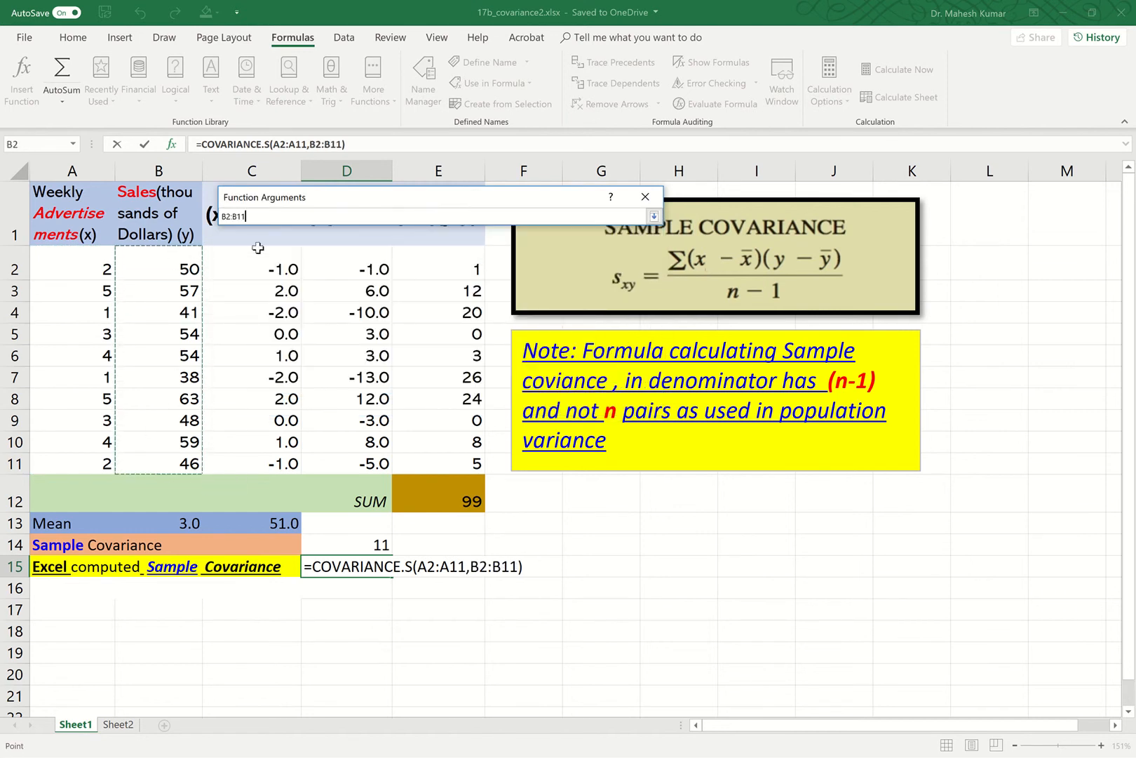
{"action": "left_click", "coordinate": [654, 216]}
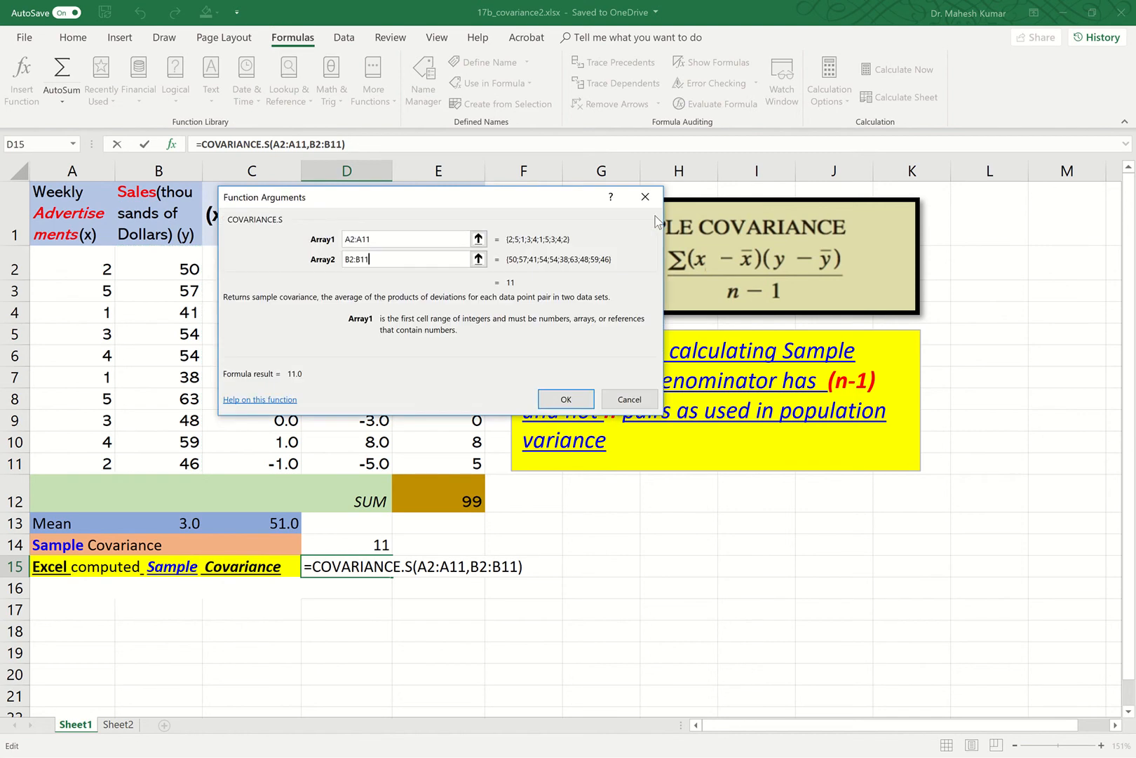
{"action": "left_click", "coordinate": [563, 399]}
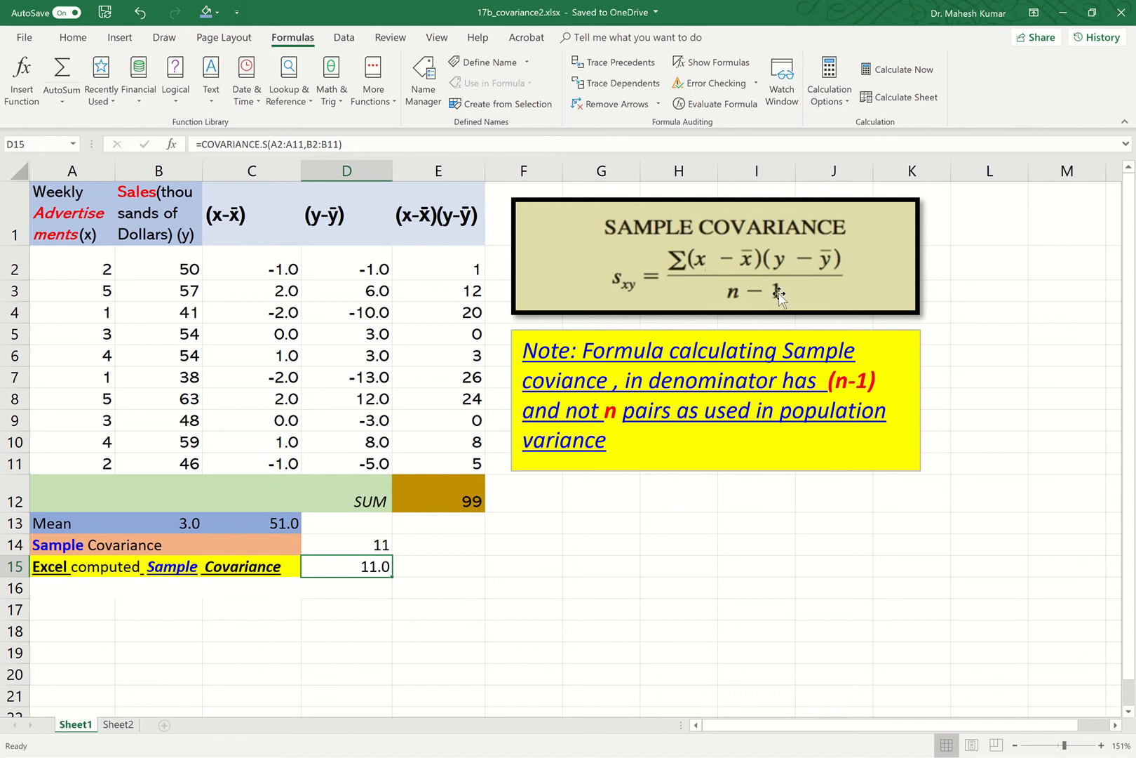
Examine the syntax, remarks and examples in the COVARIANCE.S help article, then close it and cancel the additional function entry.
{"action": "left_click", "coordinate": [115, 103]}
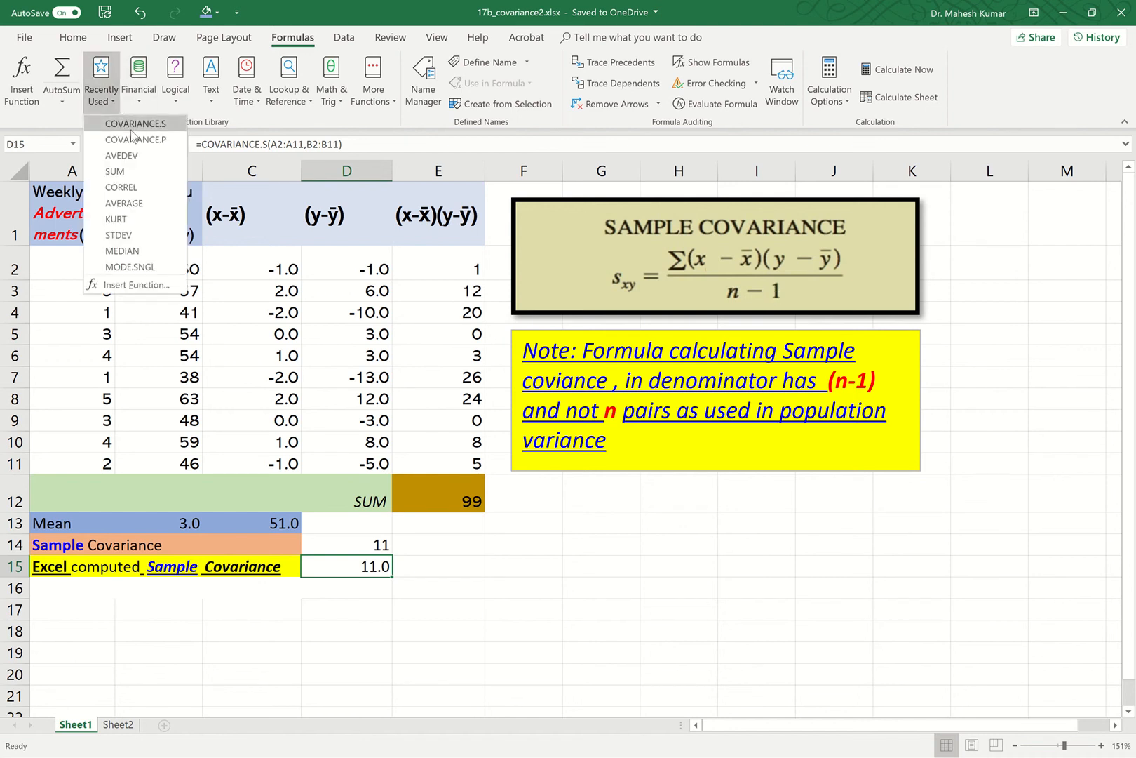
{"action": "left_click", "coordinate": [136, 131]}
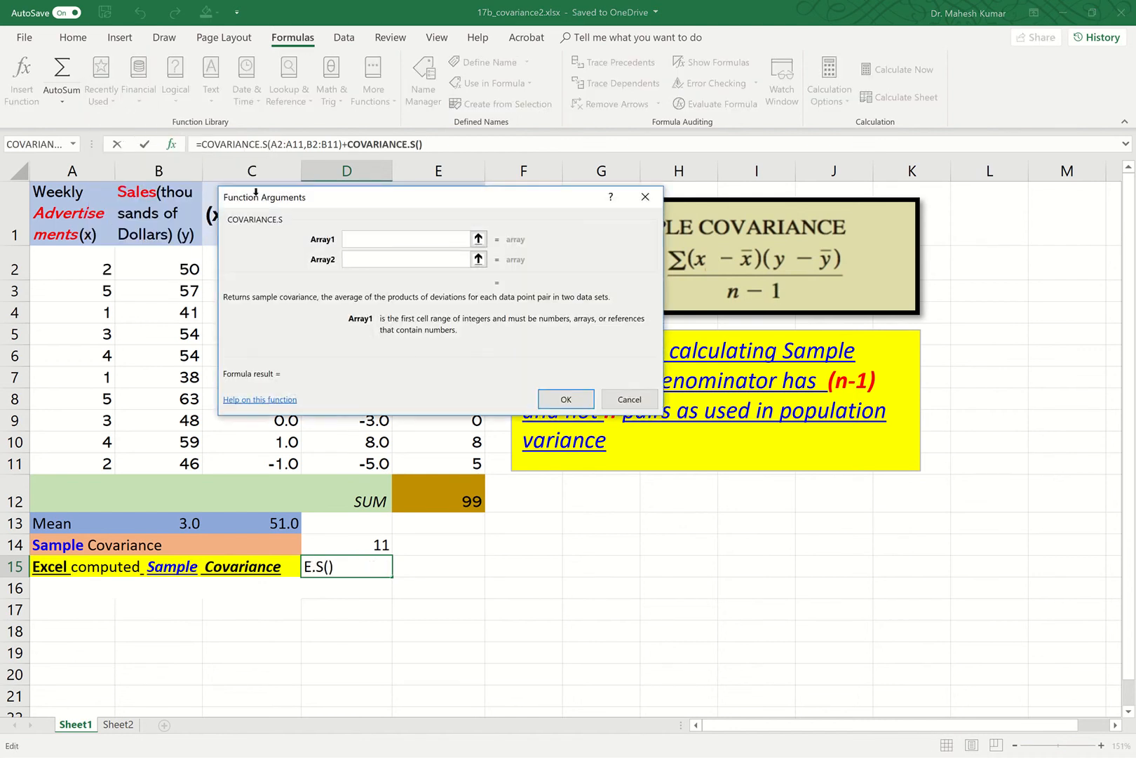
{"action": "left_click", "coordinate": [251, 401]}
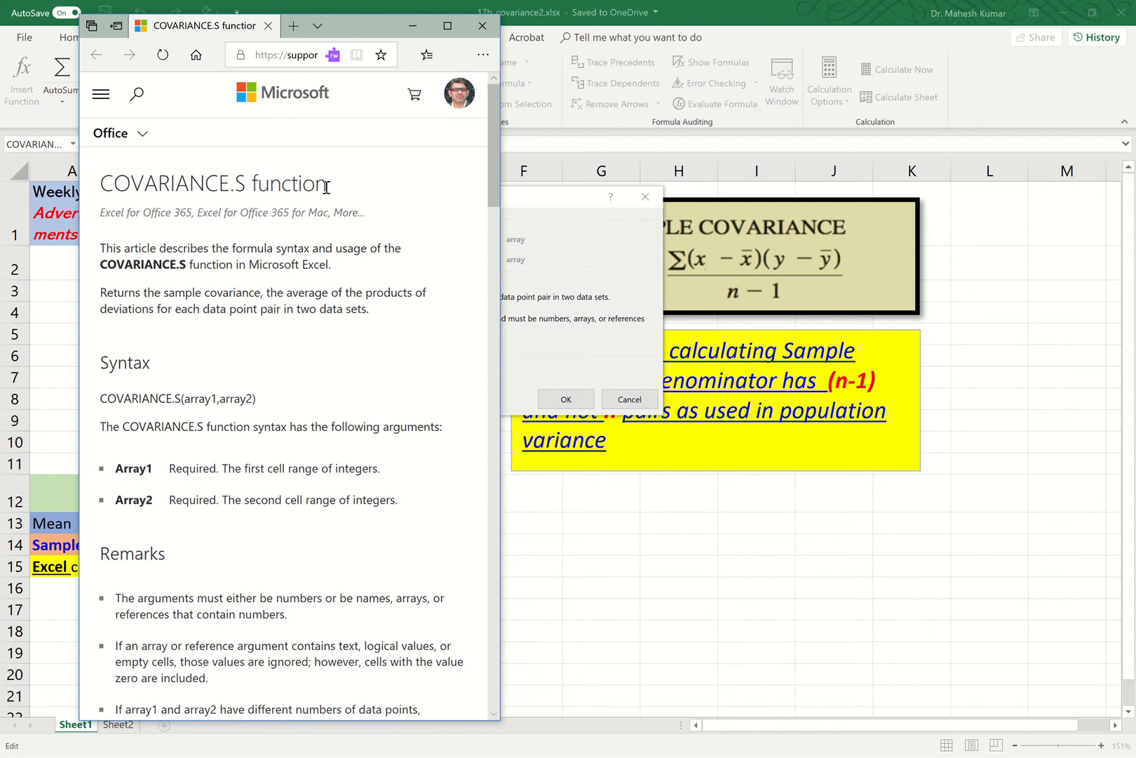
{"action": "scroll", "coordinate": [327, 187], "scroll_direction": "down", "scroll_amount": 4}
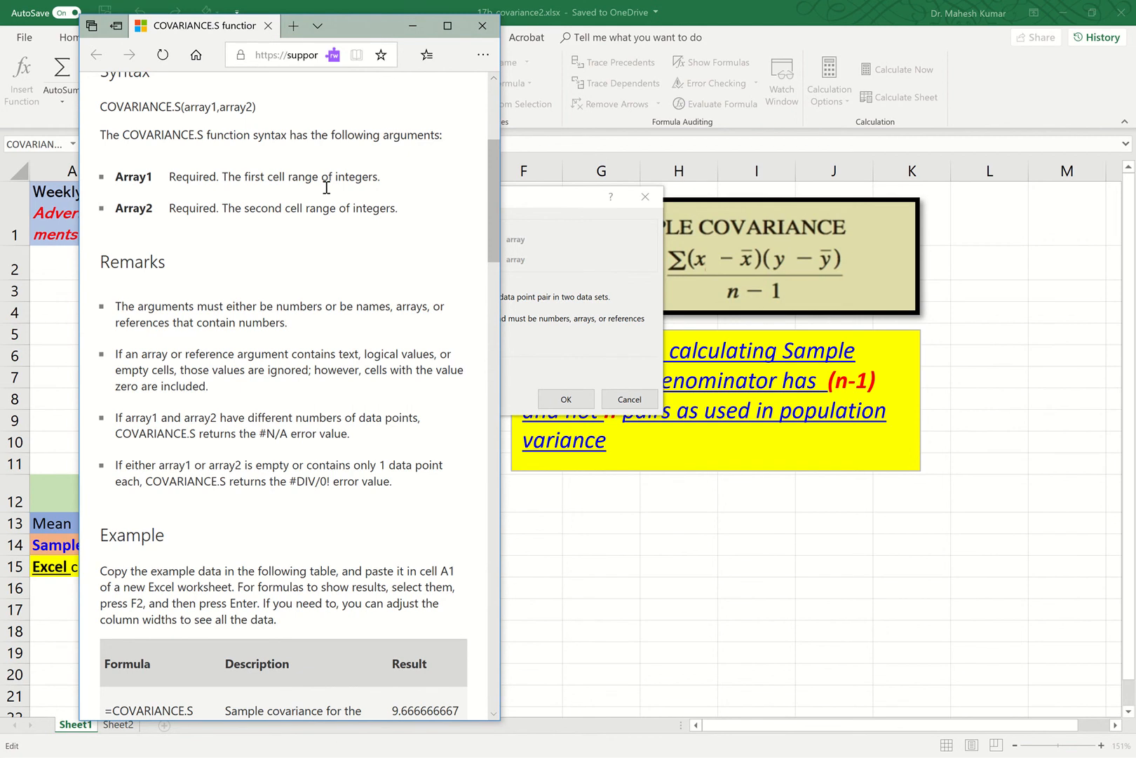
{"action": "scroll", "coordinate": [326, 188], "scroll_direction": "down", "scroll_amount": 1}
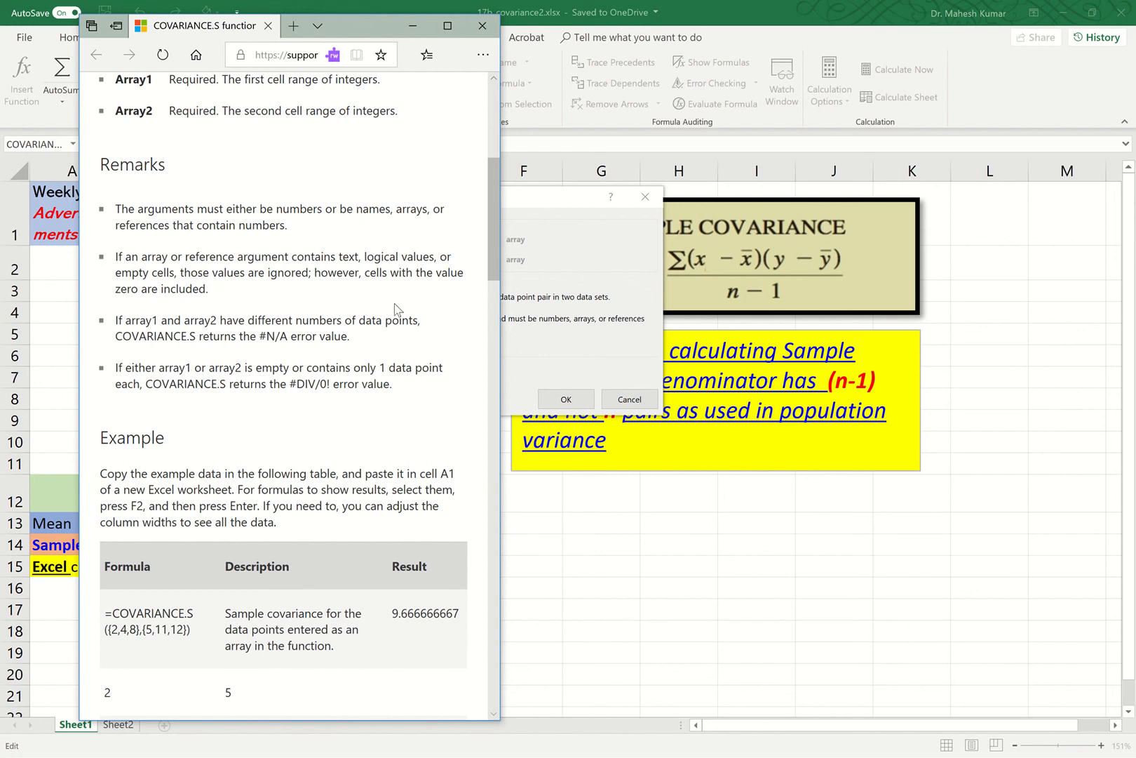
{"action": "scroll", "coordinate": [410, 308], "scroll_direction": "down", "scroll_amount": 3}
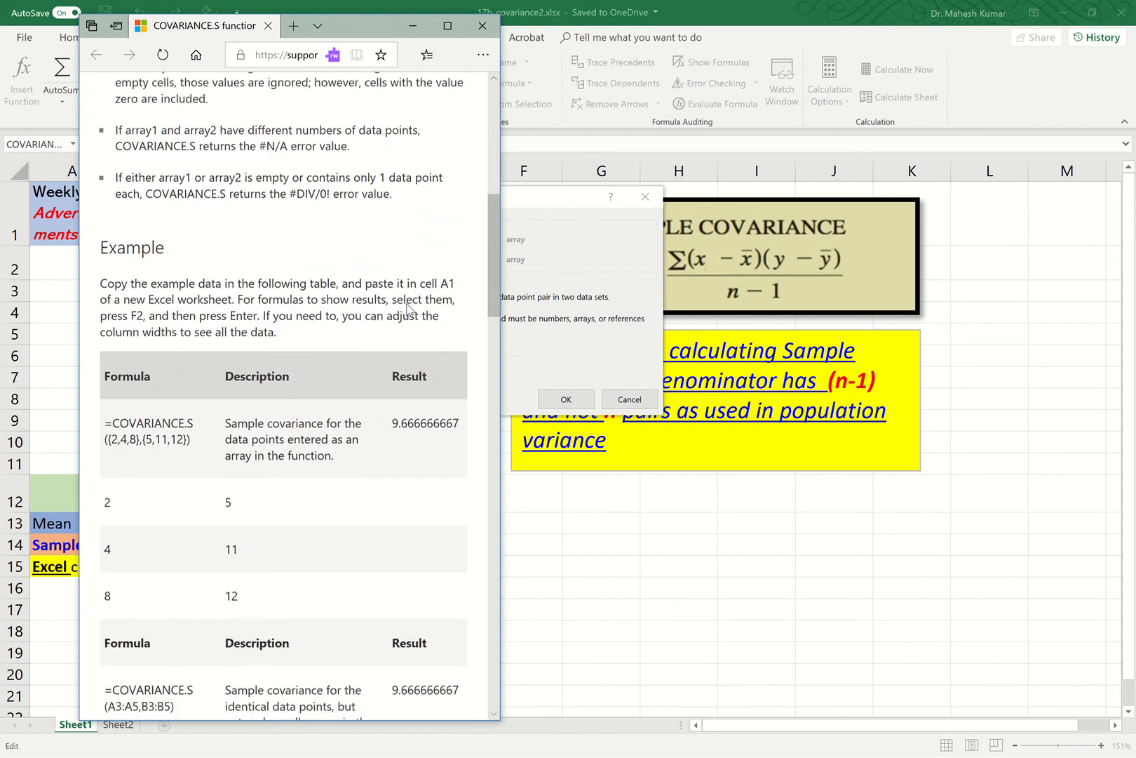
{"action": "scroll", "coordinate": [305, 306], "scroll_direction": "down", "scroll_amount": 5}
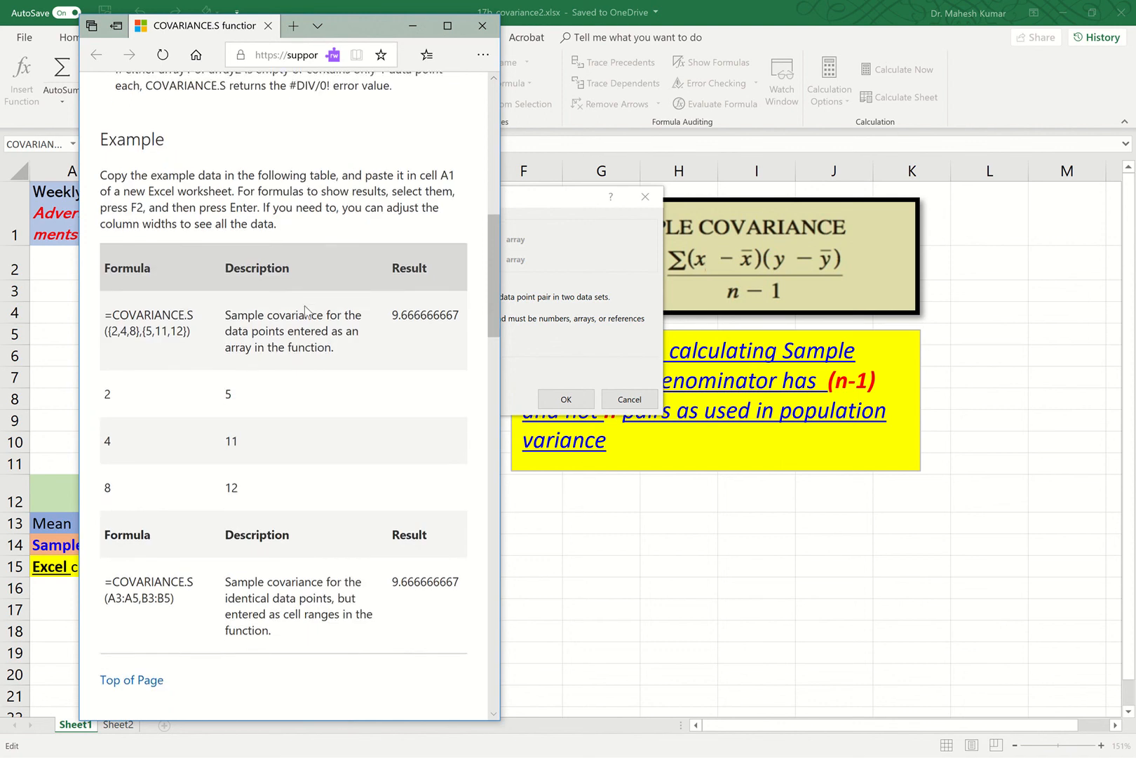
{"action": "scroll", "coordinate": [305, 313], "scroll_direction": "down", "scroll_amount": 3}
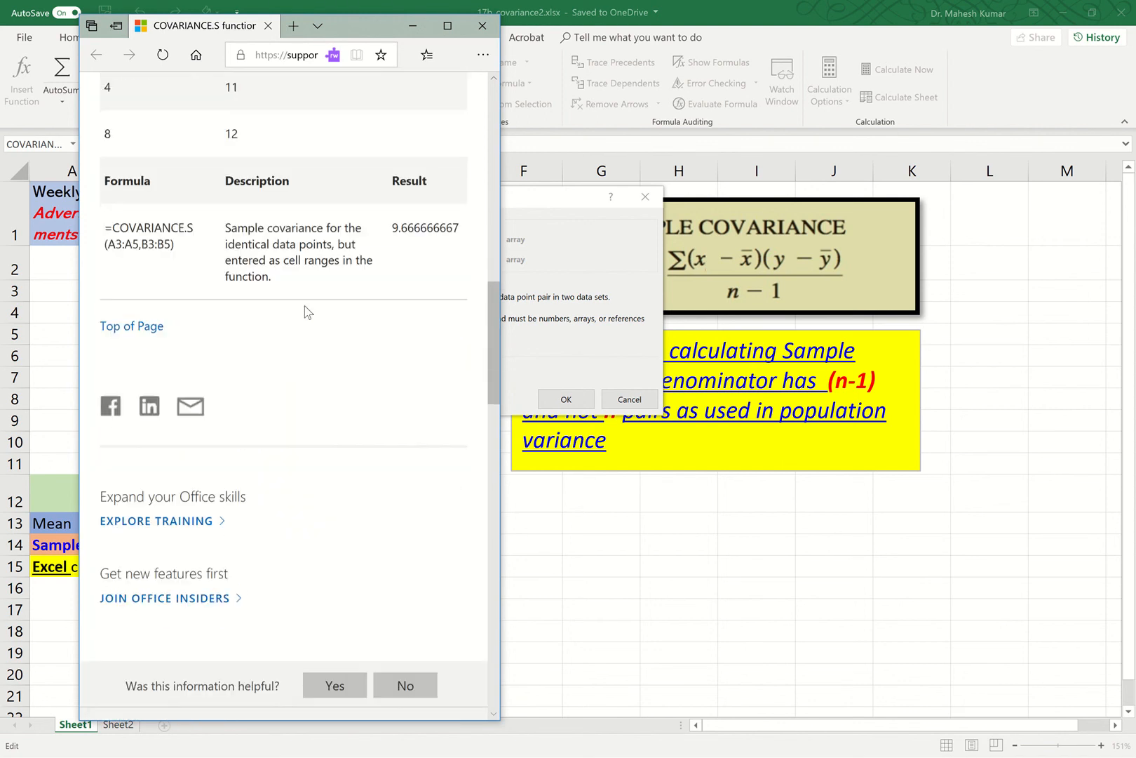
{"action": "scroll", "coordinate": [305, 312], "scroll_direction": "down", "scroll_amount": 3}
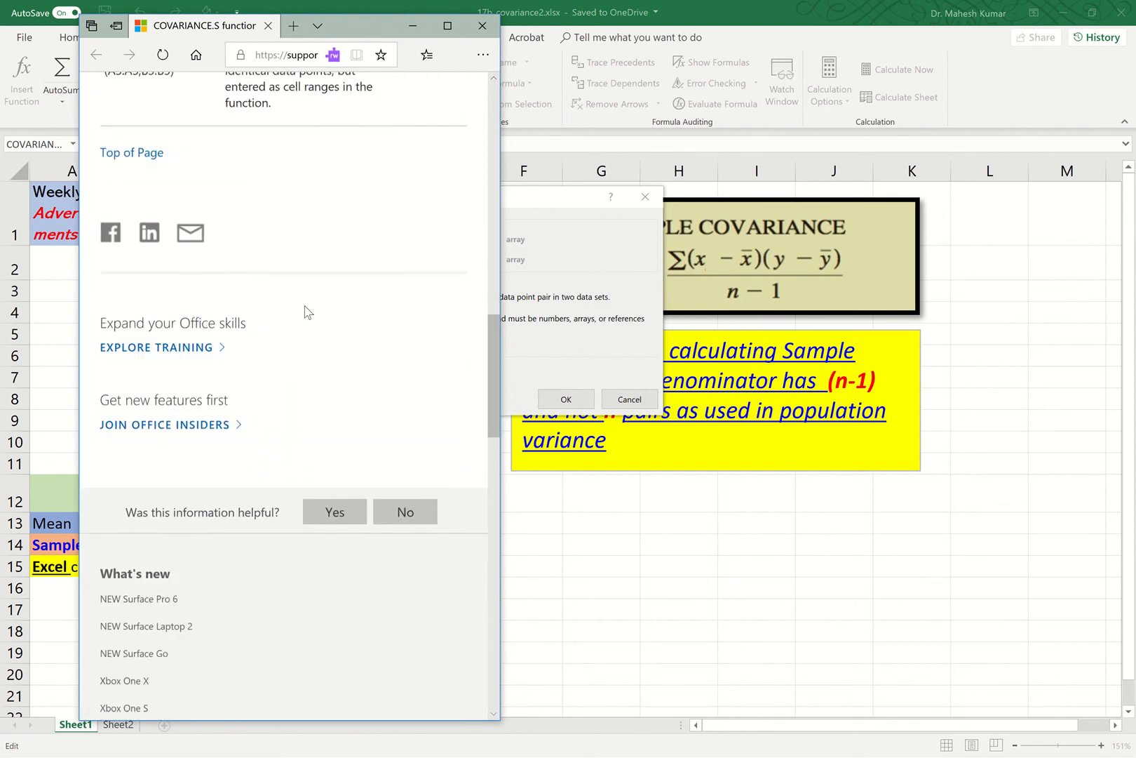
{"action": "scroll", "coordinate": [306, 313], "scroll_direction": "up", "scroll_amount": 5}
{"action": "scroll", "coordinate": [305, 312], "scroll_direction": "up", "scroll_amount": 12}
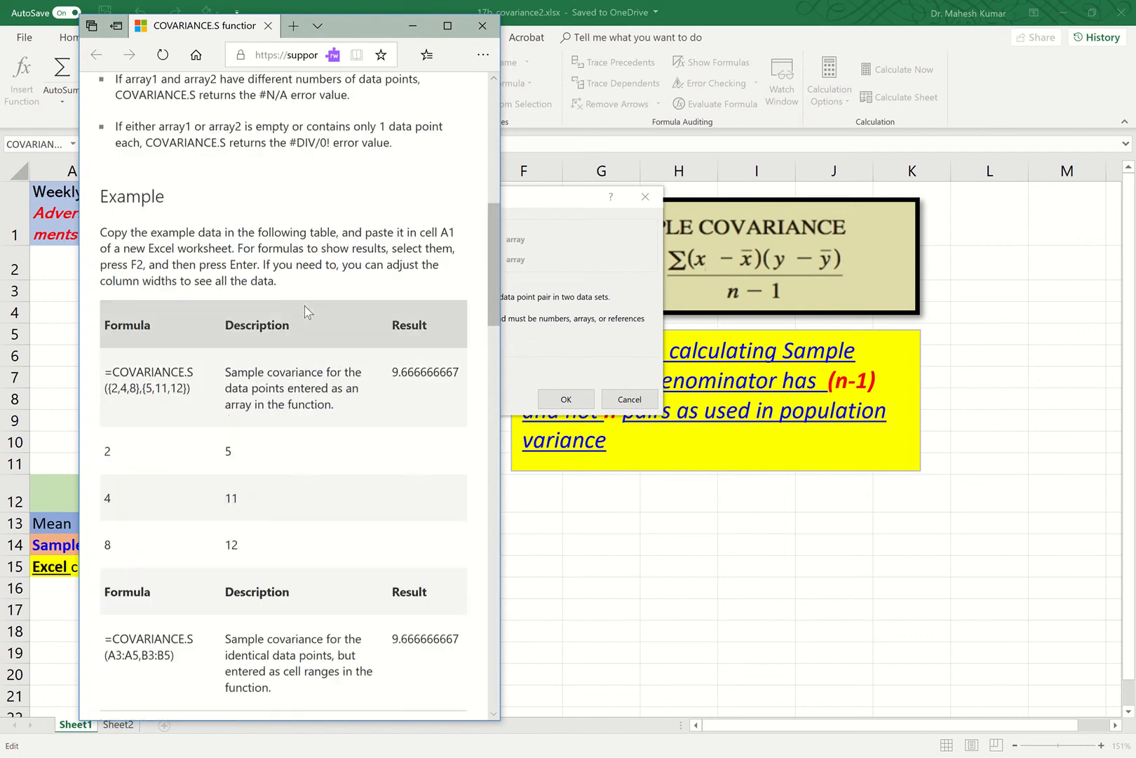
{"action": "scroll", "coordinate": [306, 312], "scroll_direction": "up", "scroll_amount": 3}
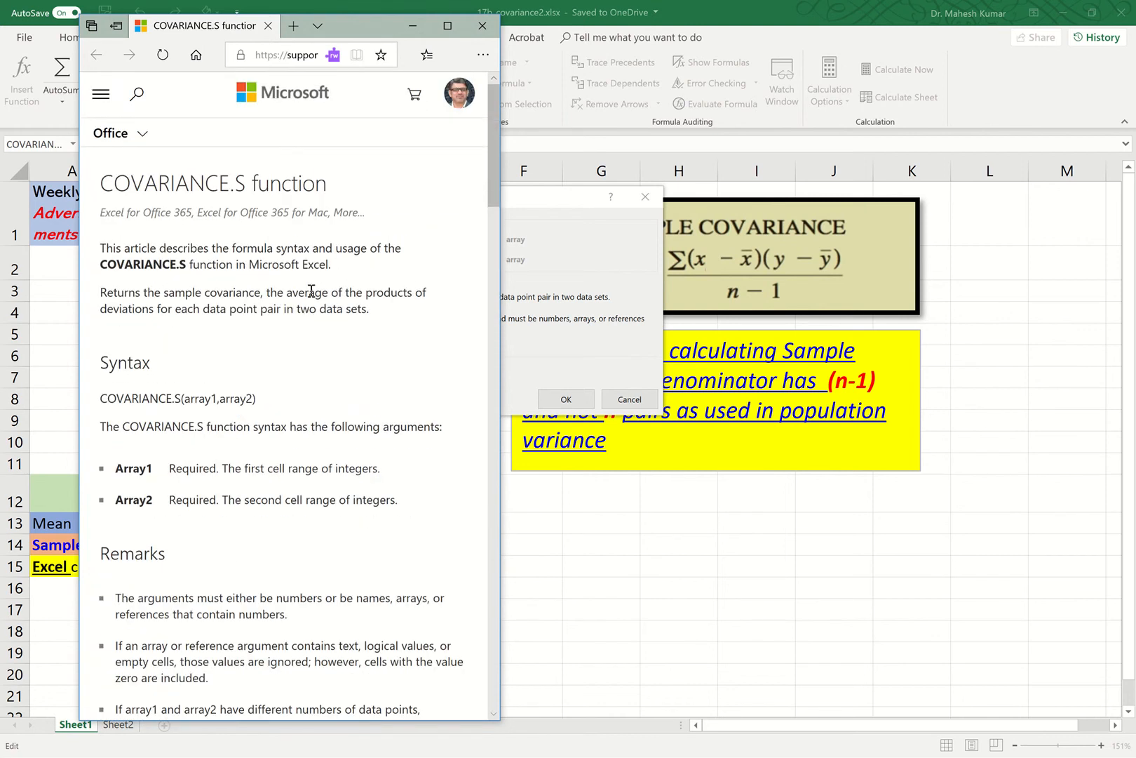
{"action": "left_click", "coordinate": [484, 30]}
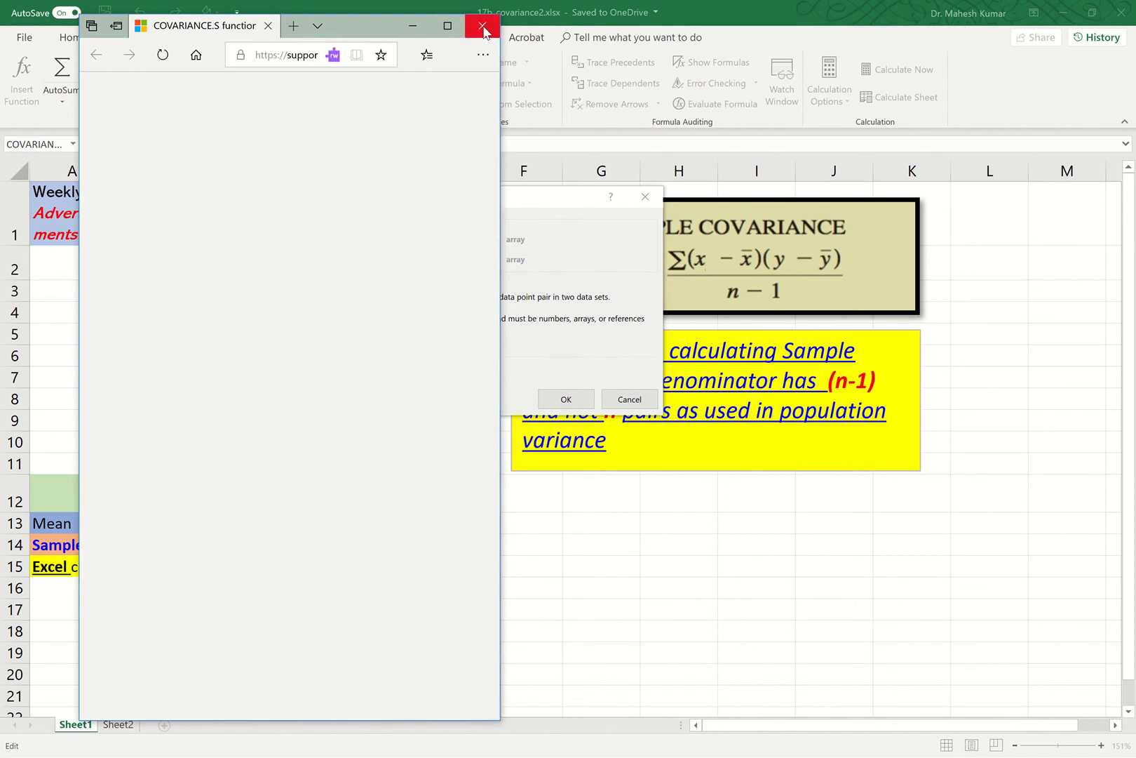
{"action": "left_click", "coordinate": [629, 399]}
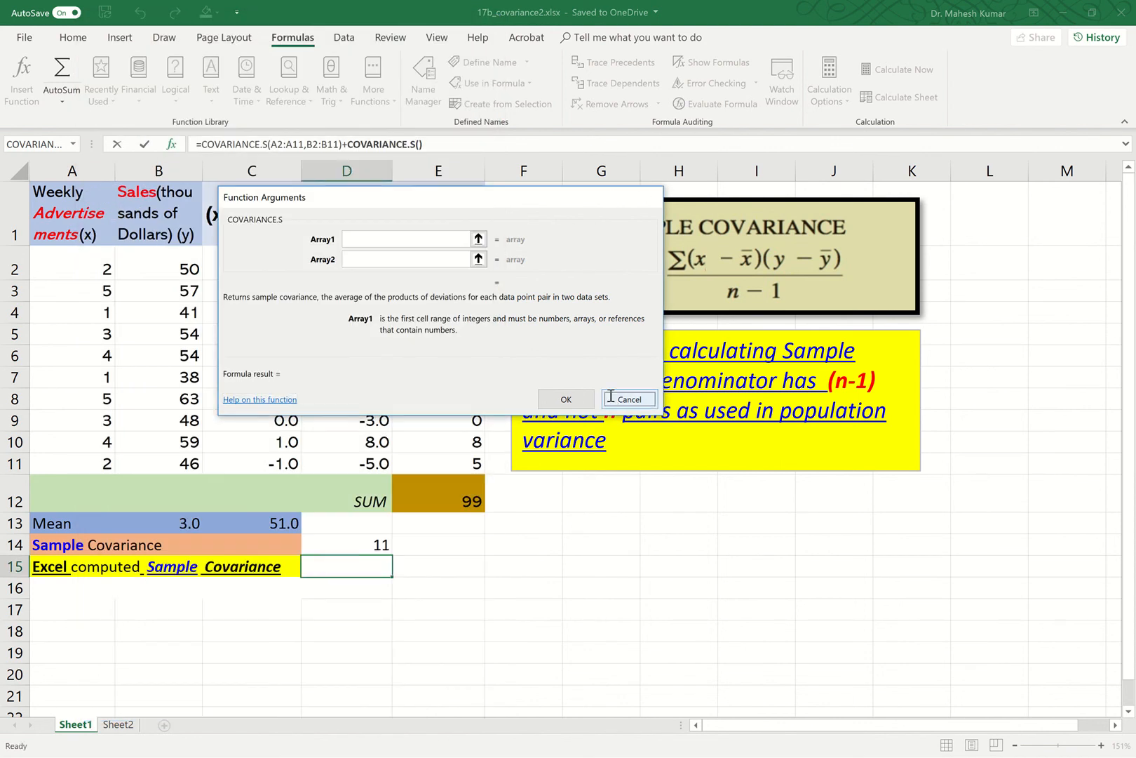